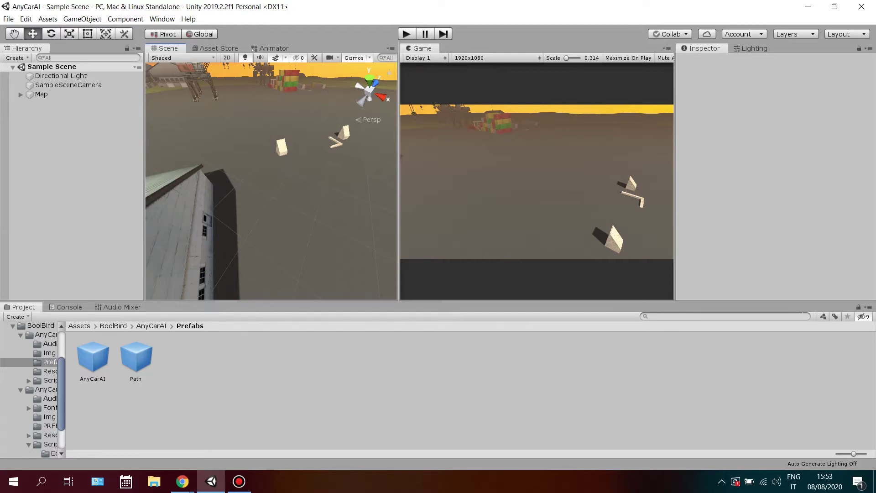
- Add the AnyCarAI prefab to the Sample Scene and expand its hierarchy down to the children of AIScript
drag(92, 357, 62, 159)
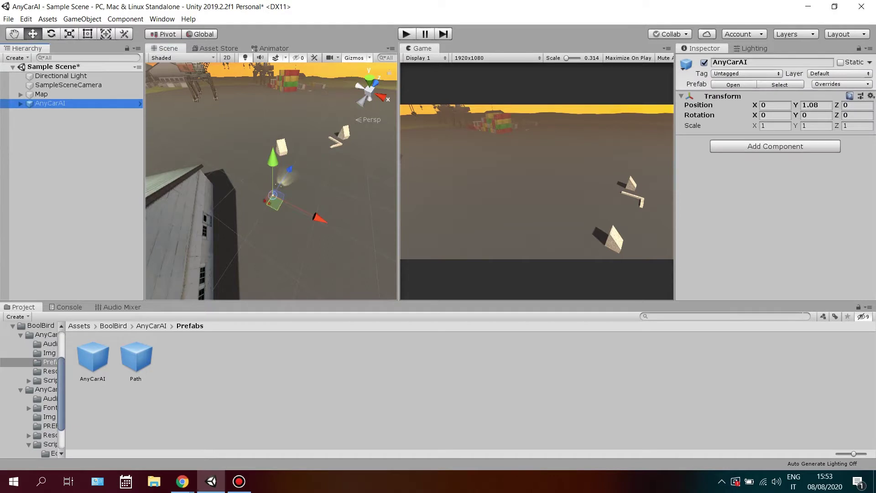
right_drag(237, 174, 194, 165)
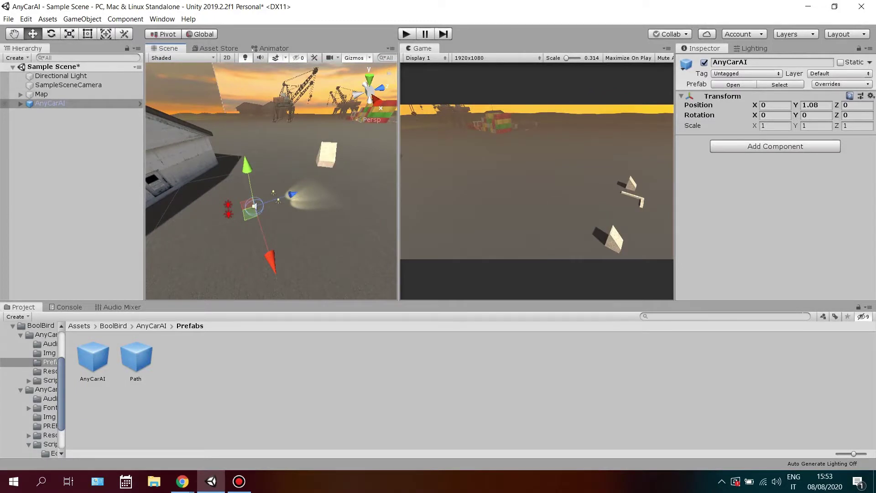
click(20, 104)
click(28, 113)
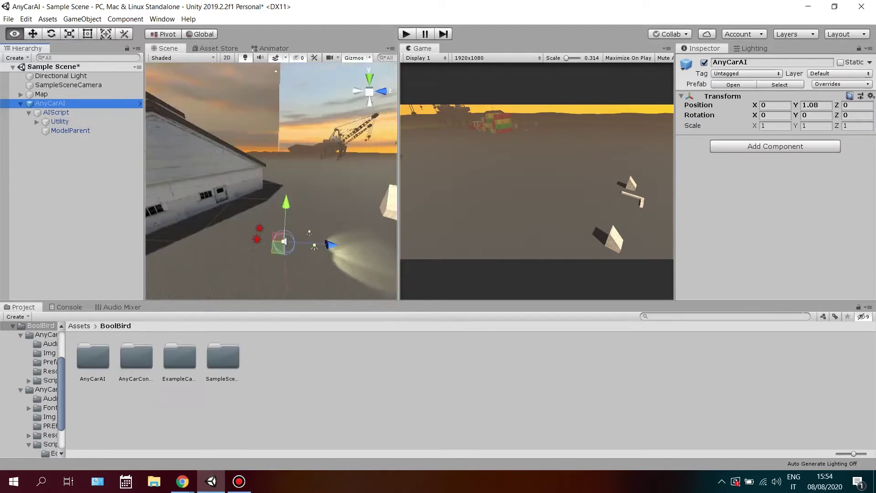
right_drag(274, 183, 290, 199)
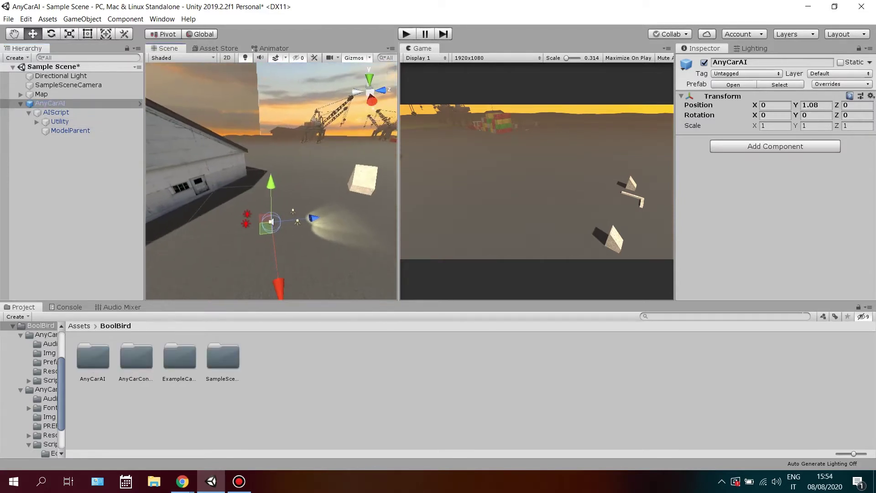
alt+drag(289, 199, 285, 199)
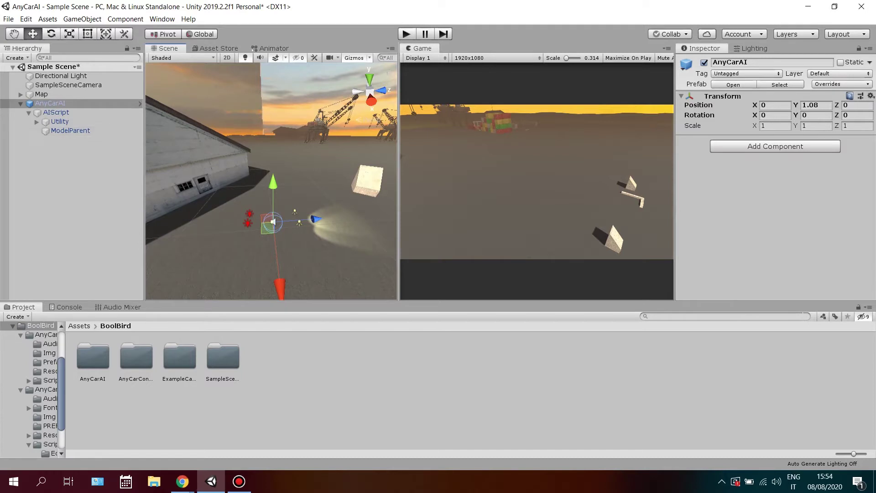
- Place the carExample2 model from the ExampleCarModels Mesh folder in the scene as a child of ModelParent
double_click(180, 357)
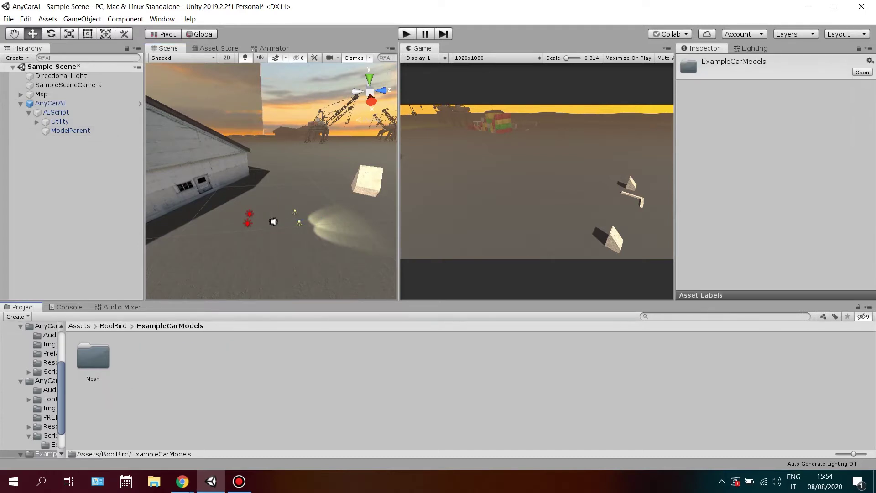
click(93, 356)
double_click(92, 356)
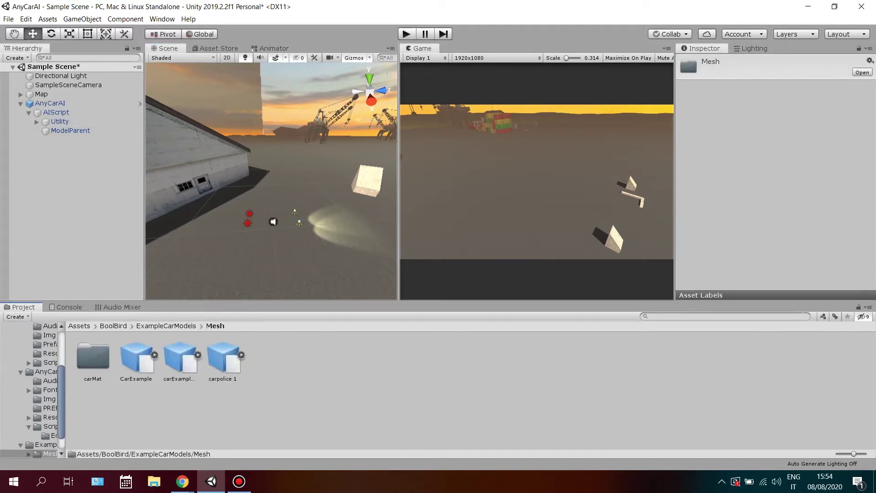
click(180, 356)
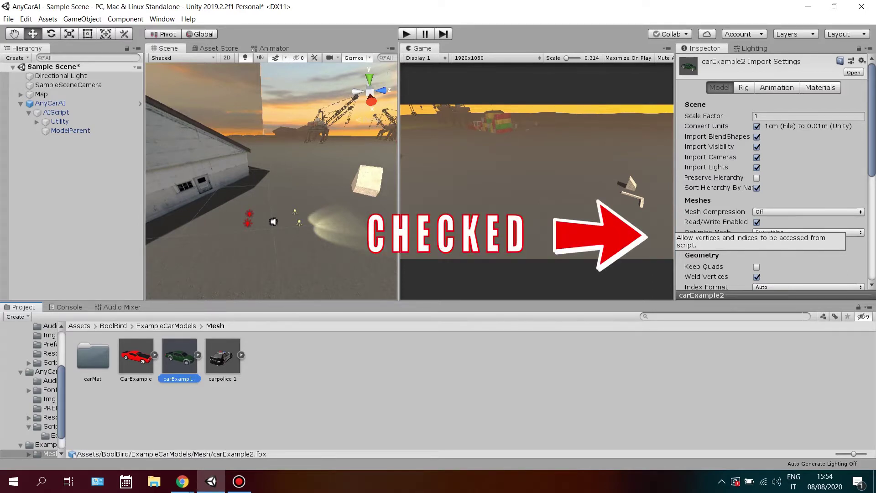
drag(179, 356, 71, 131)
right_drag(338, 192, 315, 194)
key(w)
- Expand the Utility sensors and move the Front sensor forward, ahead of the truck's front end
click(37, 122)
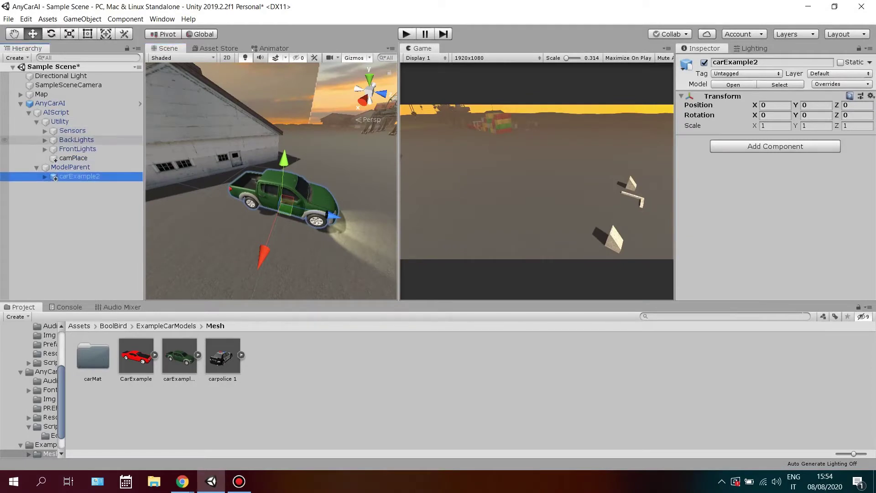
click(45, 131)
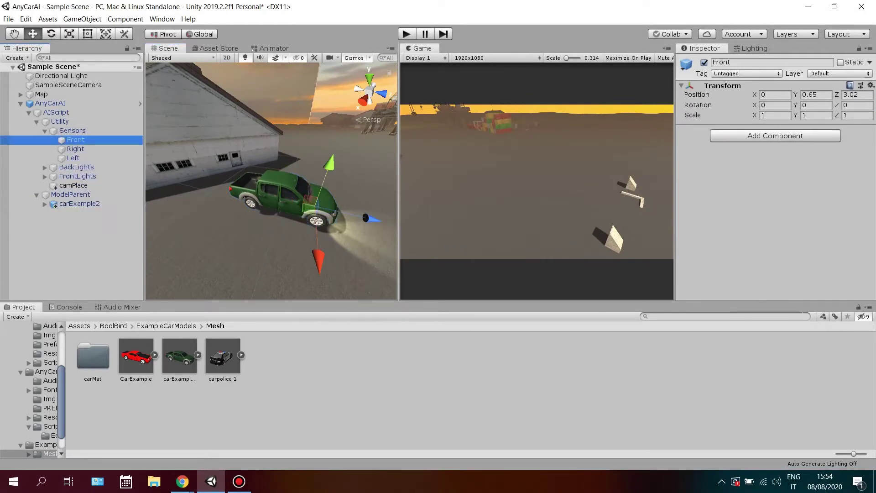
click(73, 140)
right_drag(269, 176, 315, 192)
drag(340, 187, 366, 188)
- Set the Right sensor's X position to 3 so it sits beside the truck
click(75, 149)
right_drag(269, 183, 235, 191)
key(w)
key(d)
key(s)
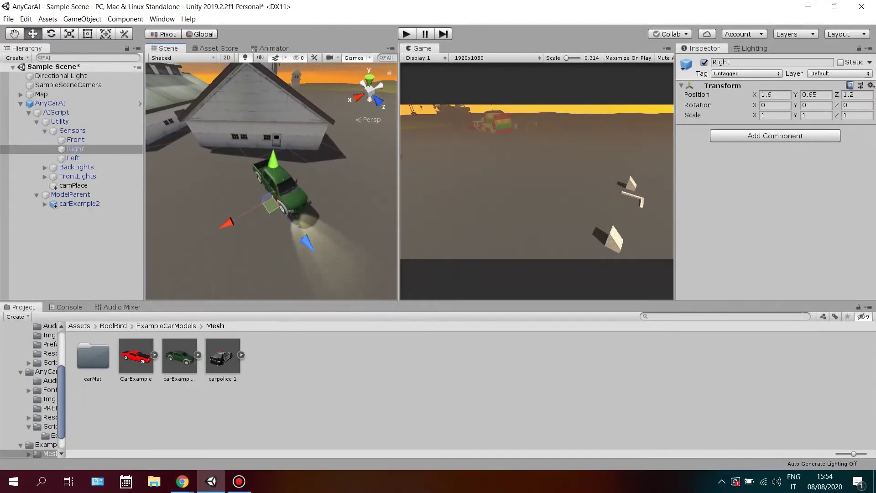
click(773, 95)
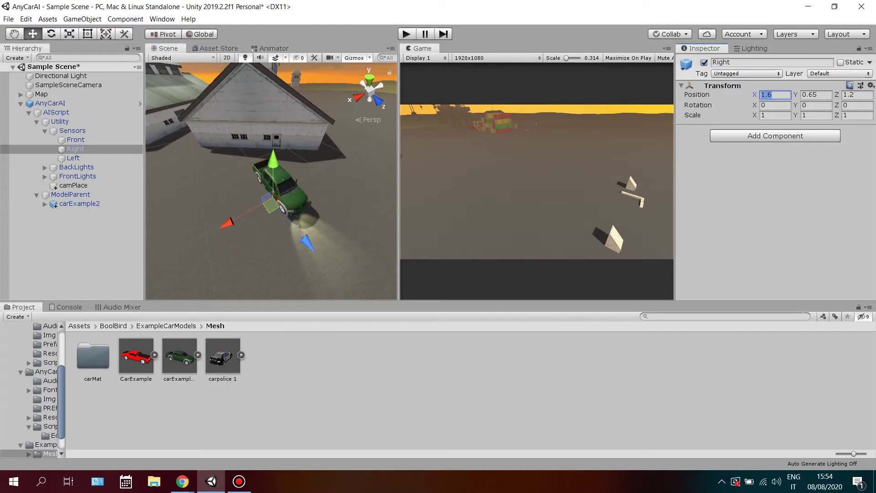
text(3)
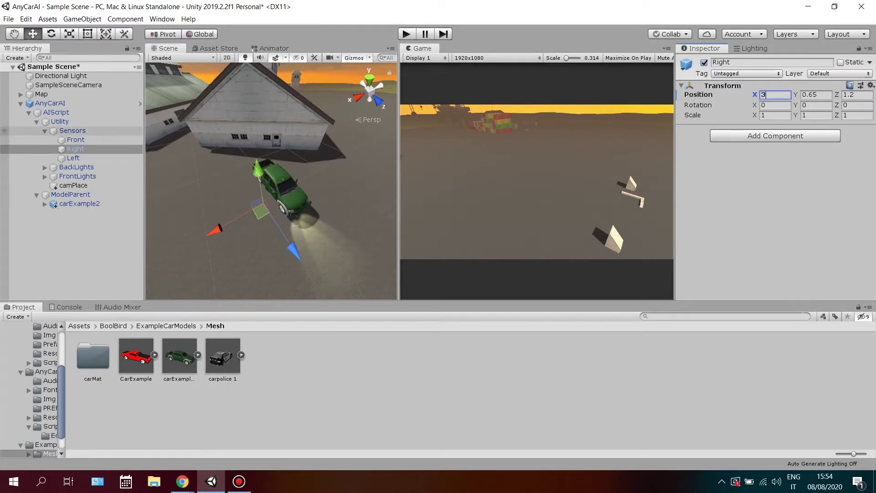
- Set the Left sensor's X position to -3 and collapse the Sensors group
click(73, 158)
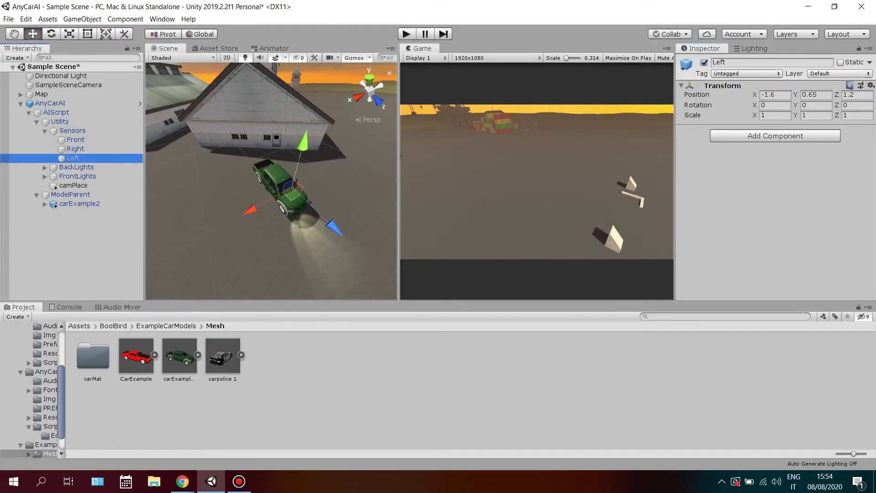
drag(778, 95, 764, 95)
text(-3)
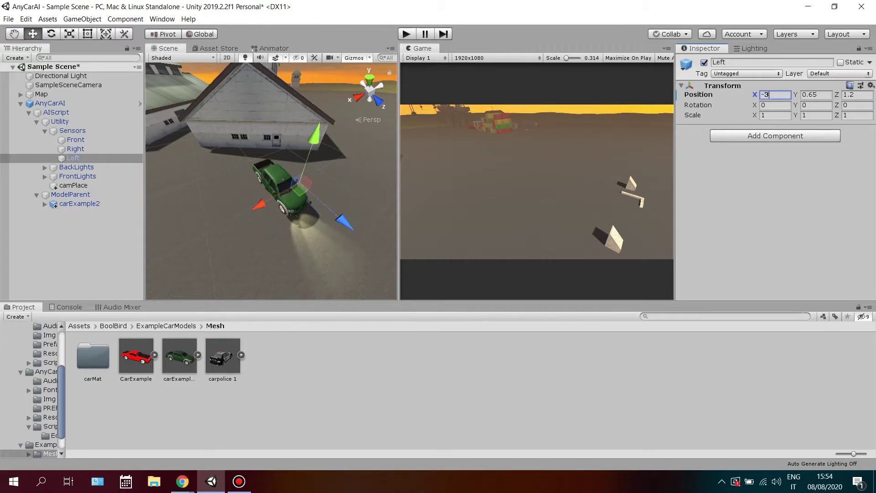
right_drag(283, 191, 203, 169)
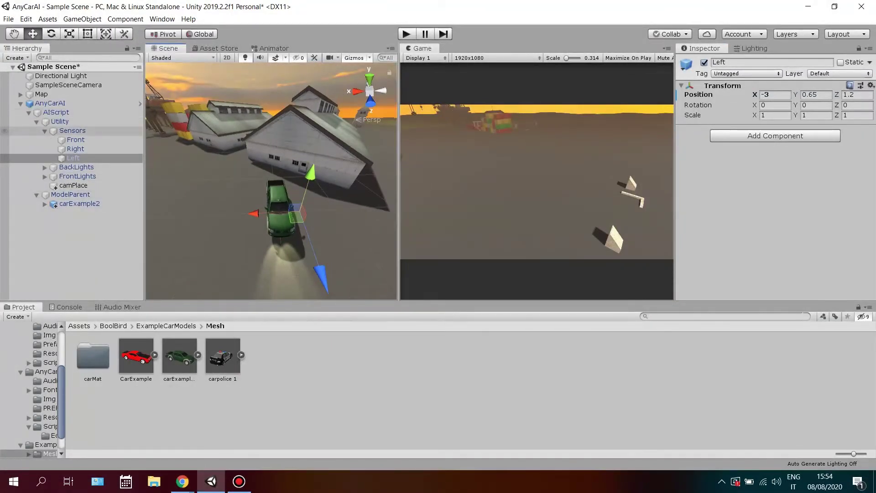
click(45, 130)
- Move the BackLights group to the truck's tail, at about Y 2.03 and Z -4.02
double_click(75, 139)
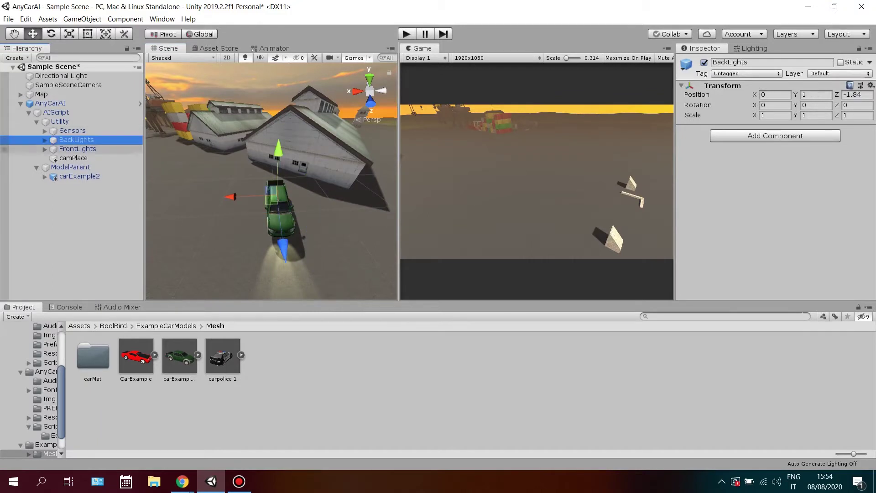
alt+drag(219, 183, 347, 155)
scroll(319, 187, down, 5)
scroll(271, 191, up, 5)
alt+drag(274, 205, 349, 189)
scroll(292, 192, down, 5)
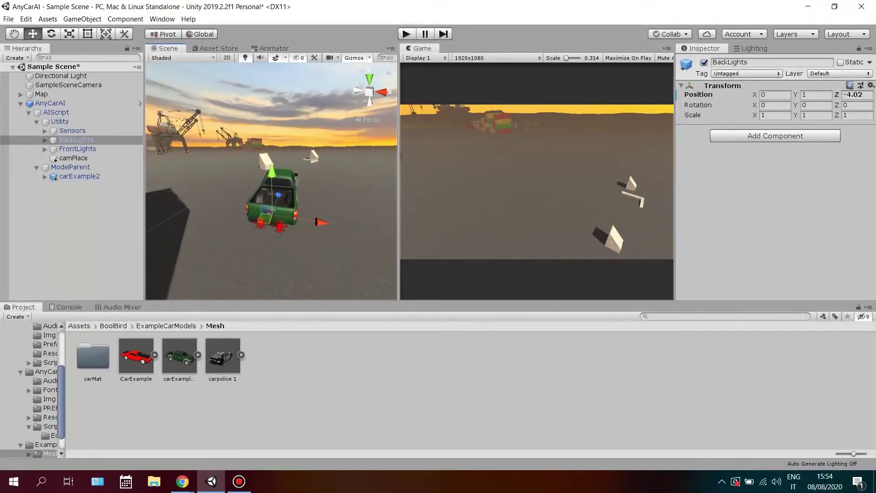
drag(272, 170, 272, 154)
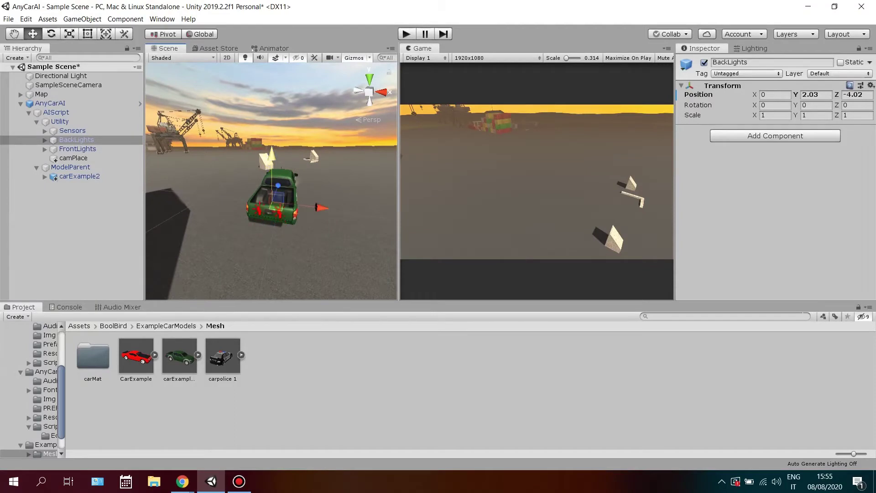
- Spread the two back lights apart by setting Point Light (3) to X -1.3 and Point Light (4) to X 1.3
click(45, 140)
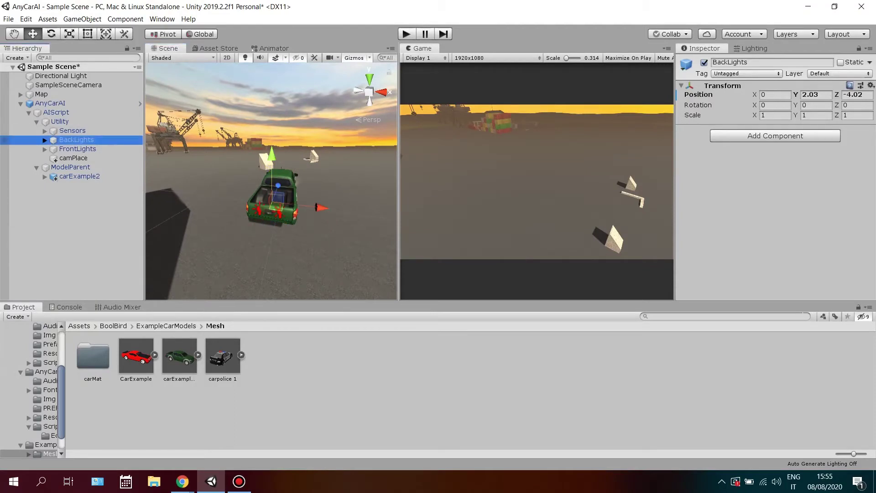
click(90, 149)
click(776, 95)
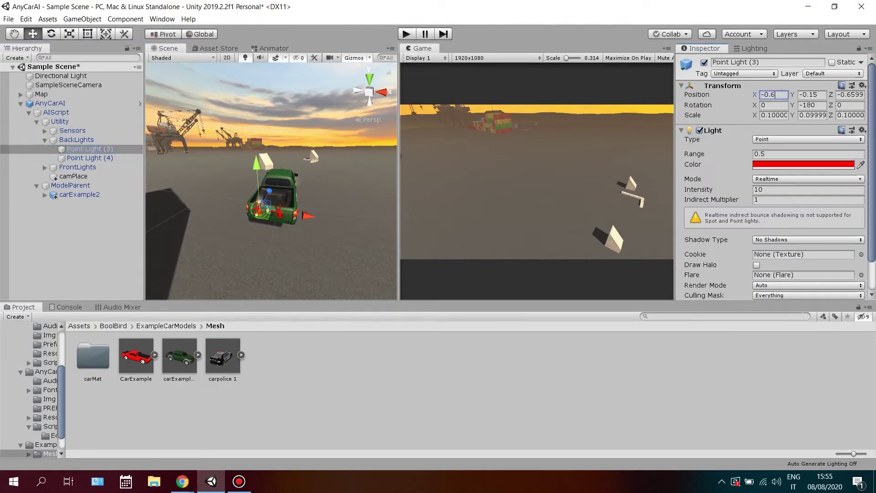
text(-1.3)
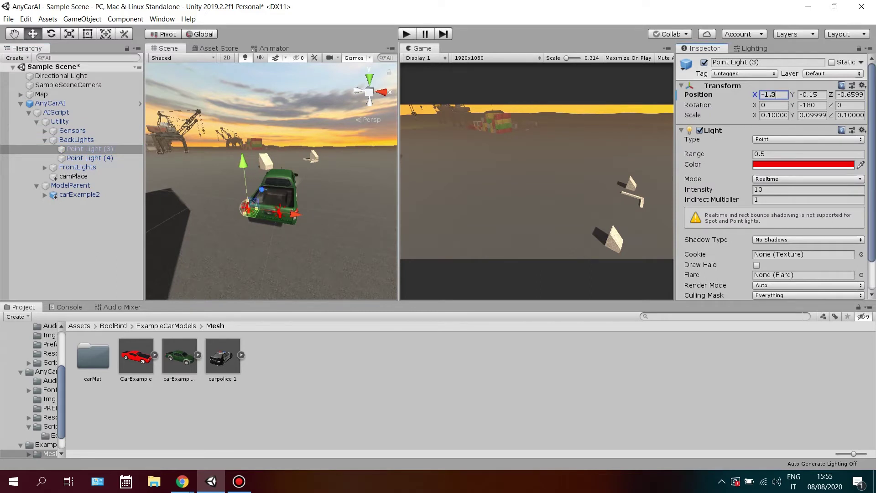
click(90, 158)
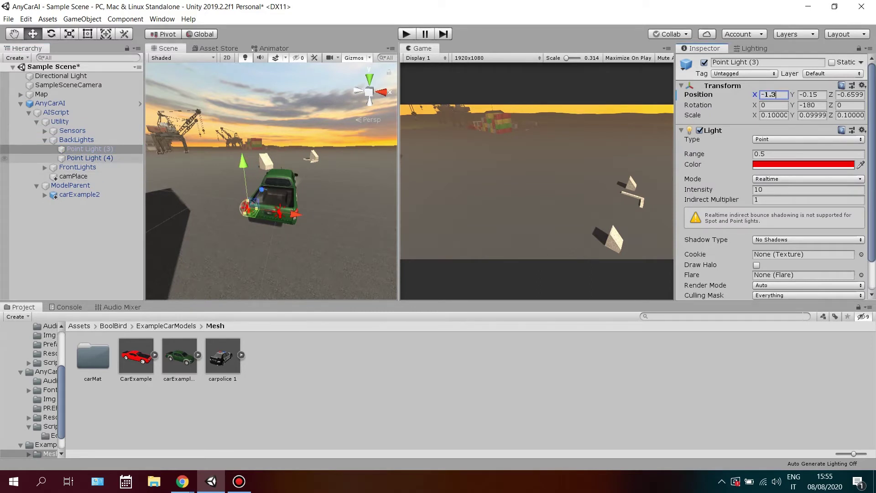
click(773, 94)
text(1.3)
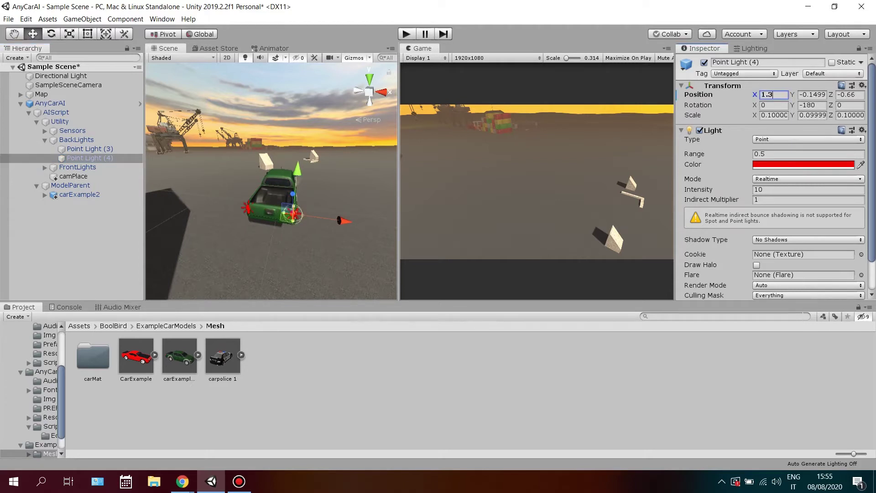
click(44, 140)
- Move the FrontLights group to the truck's headlights, at about Y 1.88 and Z 3.28
click(77, 149)
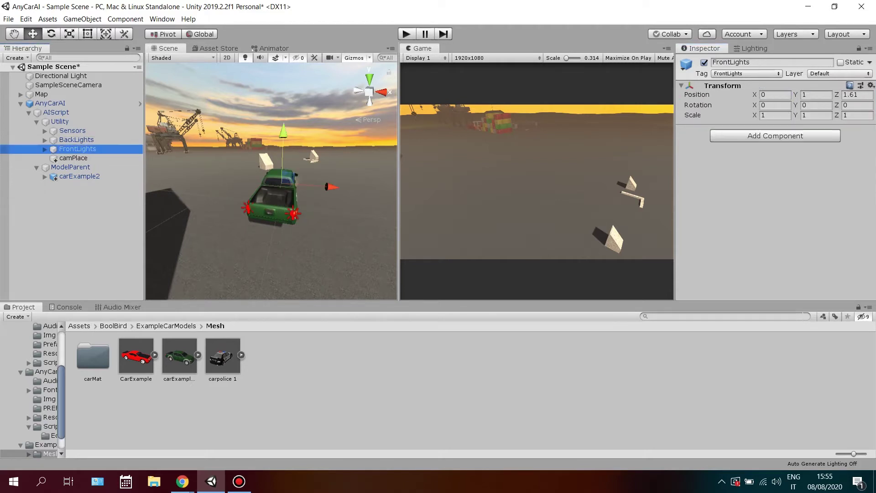
right_drag(269, 201, 384, 201)
key(f)
alt+drag(228, 183, 365, 198)
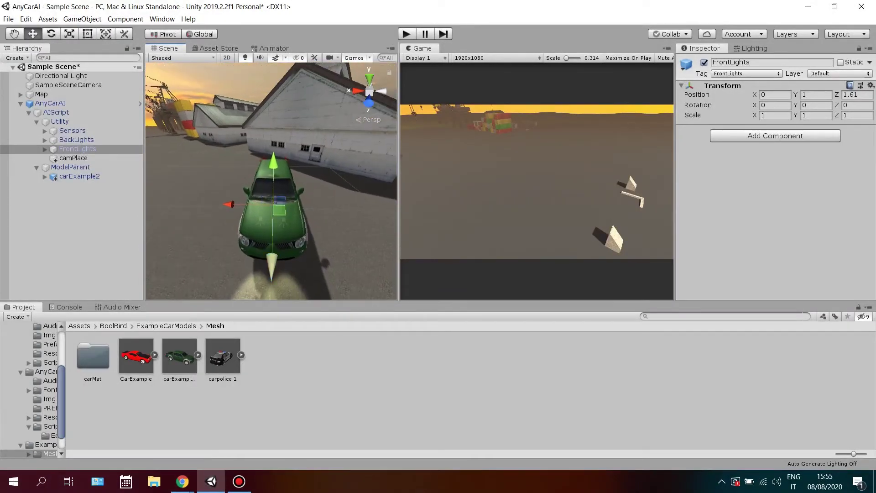
drag(272, 273, 271, 298)
drag(272, 200, 272, 180)
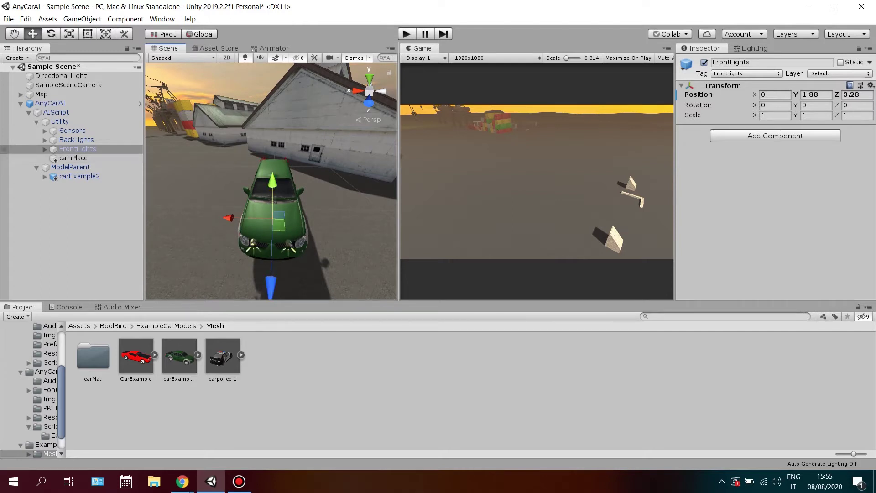
- Align the headlights by setting Spot Light (2) to X -1.1 and Spot Light (3) to X 1.1
click(45, 149)
click(89, 158)
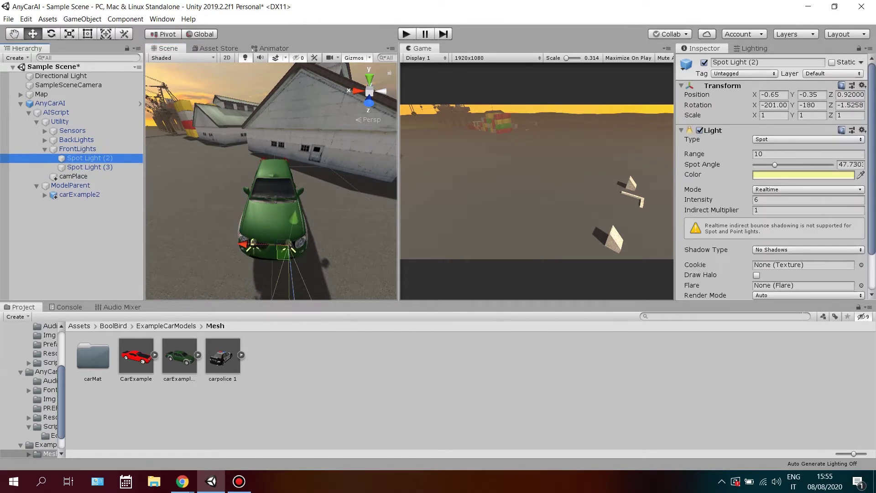
drag(781, 95, 769, 95)
text(-1.1)
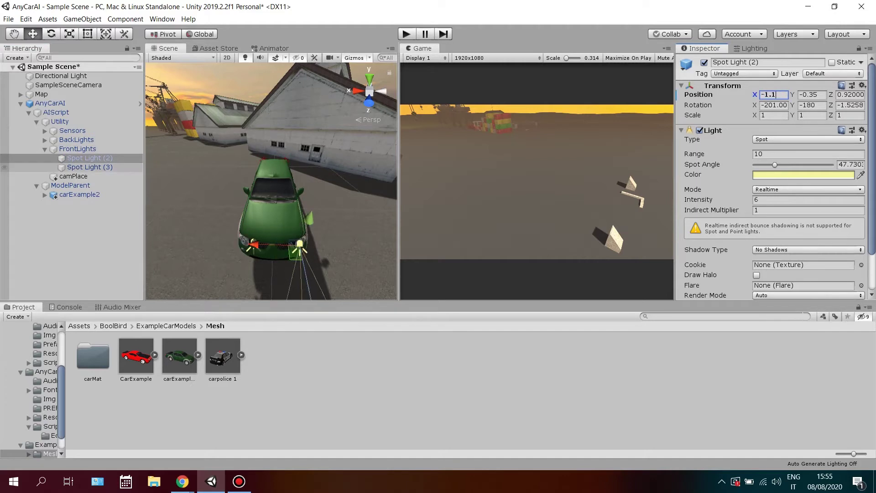
click(90, 167)
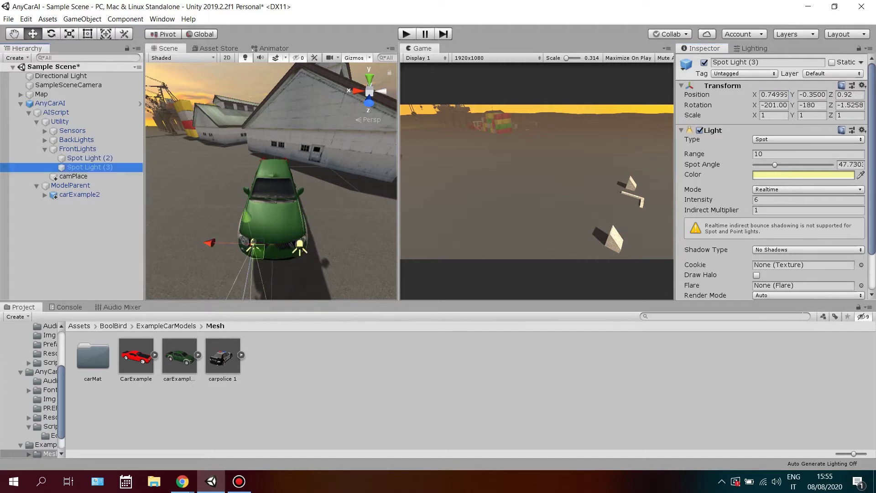
click(773, 94)
text(1.1)
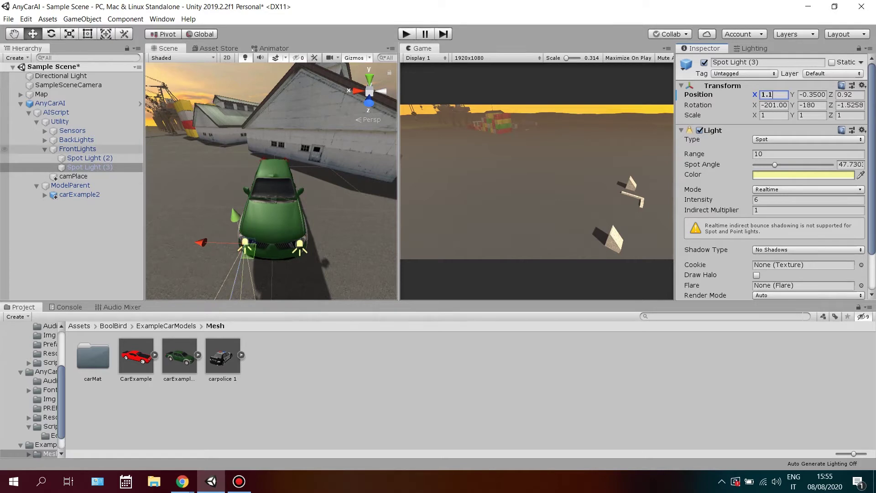
click(78, 149)
click(44, 149)
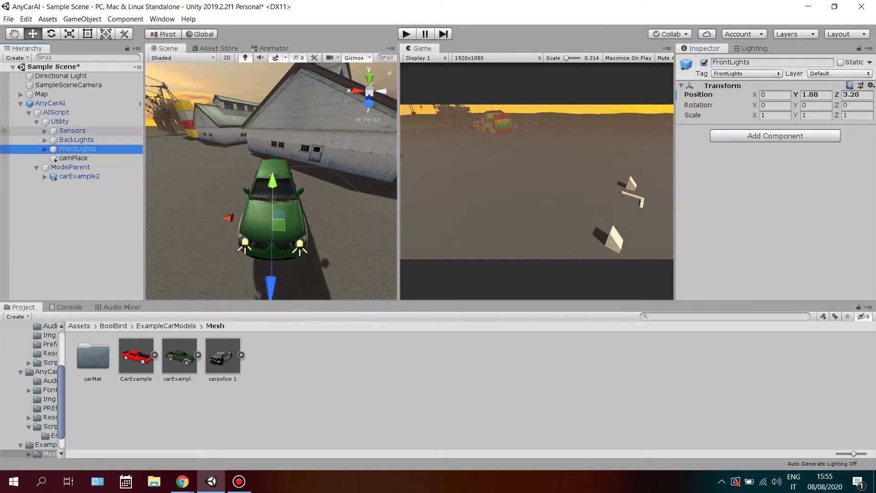
- In the Any Car AI script on AIScript, assign Left_Front as the Front Left wheel and Left_Rear as the Back Left wheel
click(37, 122)
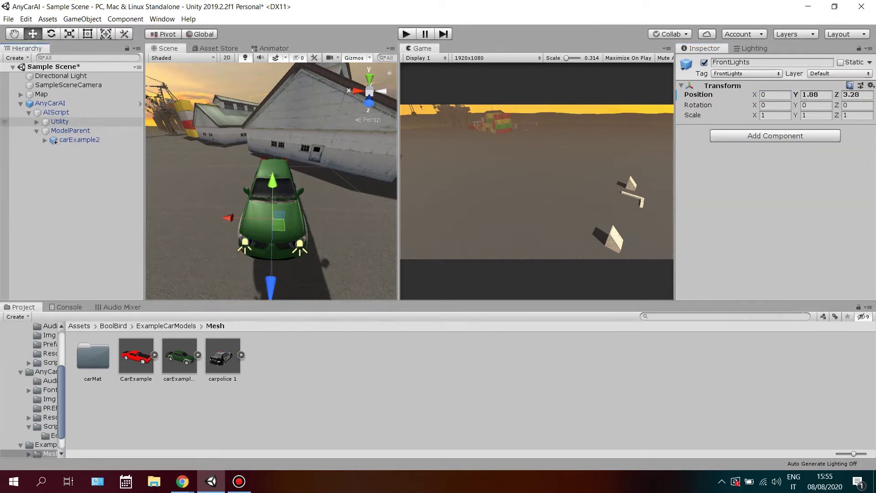
click(45, 139)
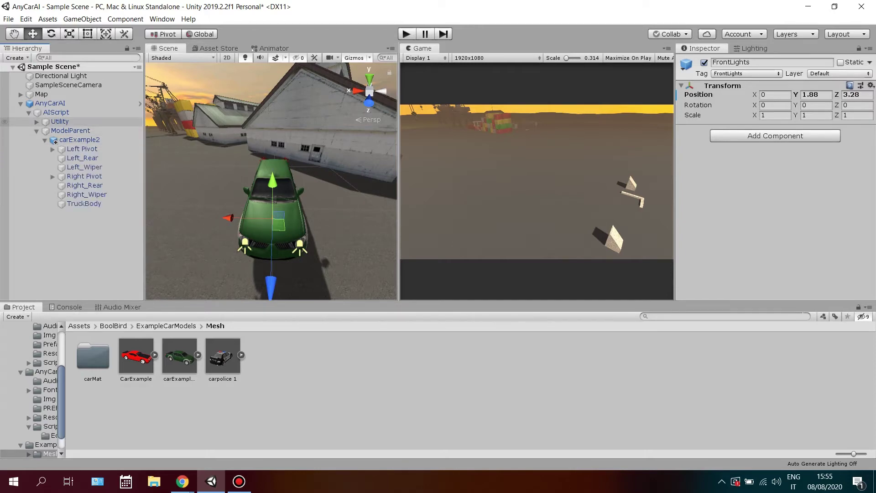
click(56, 112)
right_drag(274, 183, 219, 173)
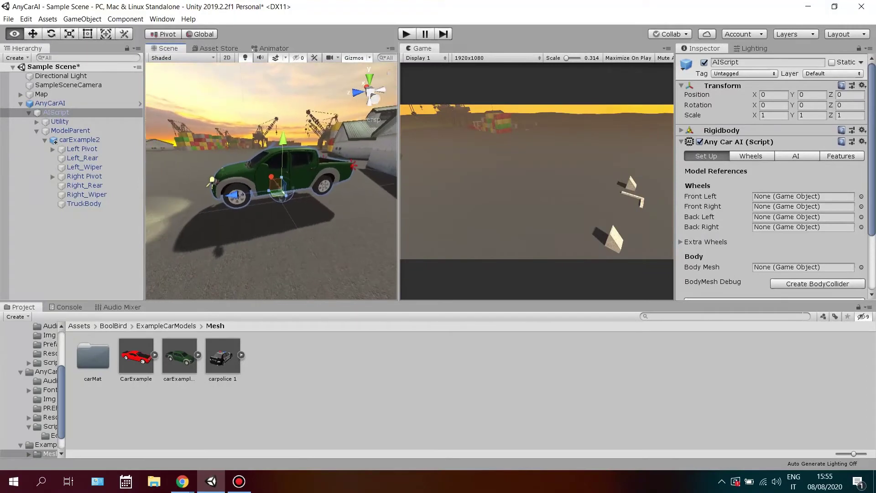
click(53, 149)
click(52, 185)
scroll(771, 183, down, 3)
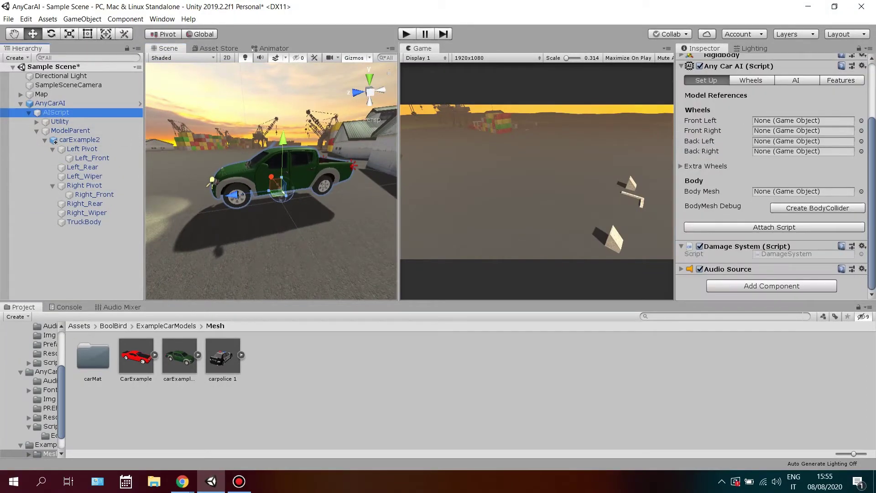
drag(92, 158, 803, 120)
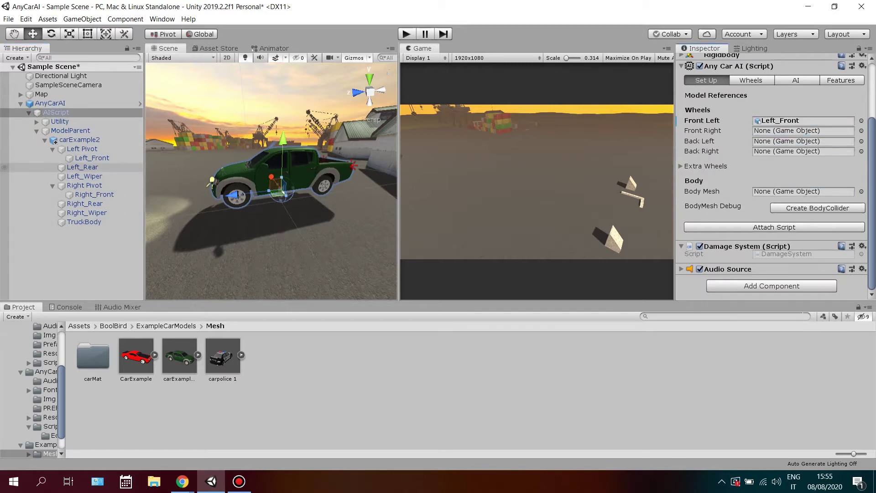
click(803, 141)
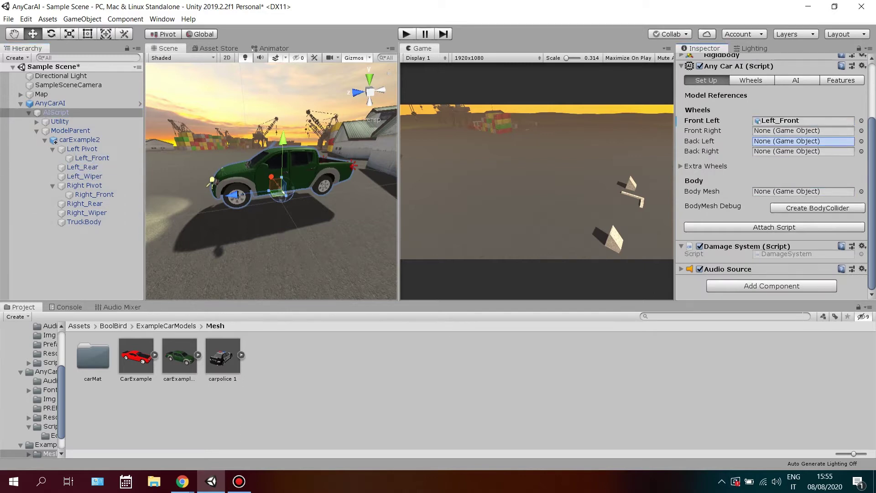
drag(803, 141, 803, 141)
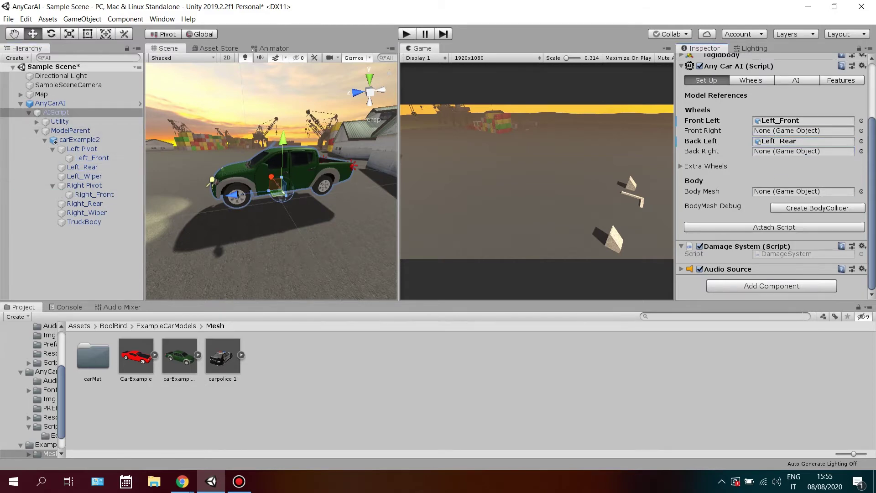
- Assign Right_Front as the Front Right wheel and Right_Rear as the Back Right wheel
drag(94, 194, 803, 130)
click(84, 204)
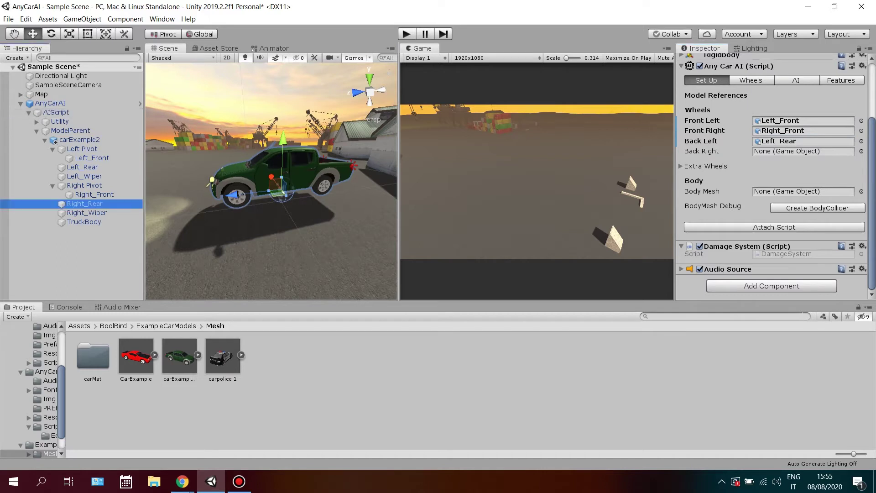
drag(85, 204, 803, 151)
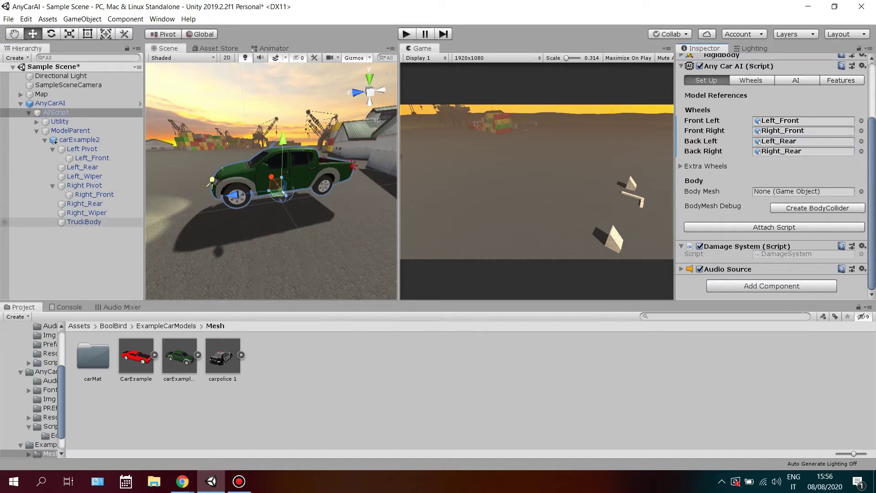
- Assign TruckBody as the Body Mesh and attach the script to the truck
drag(84, 222, 803, 191)
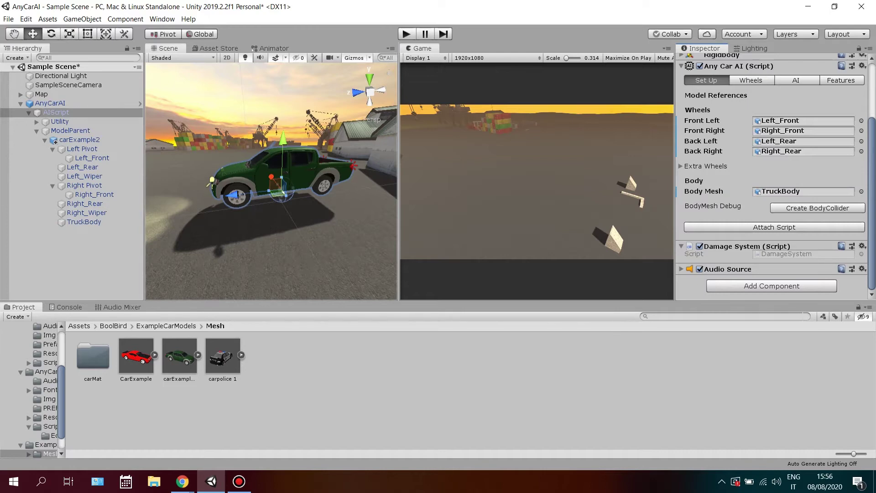
click(774, 228)
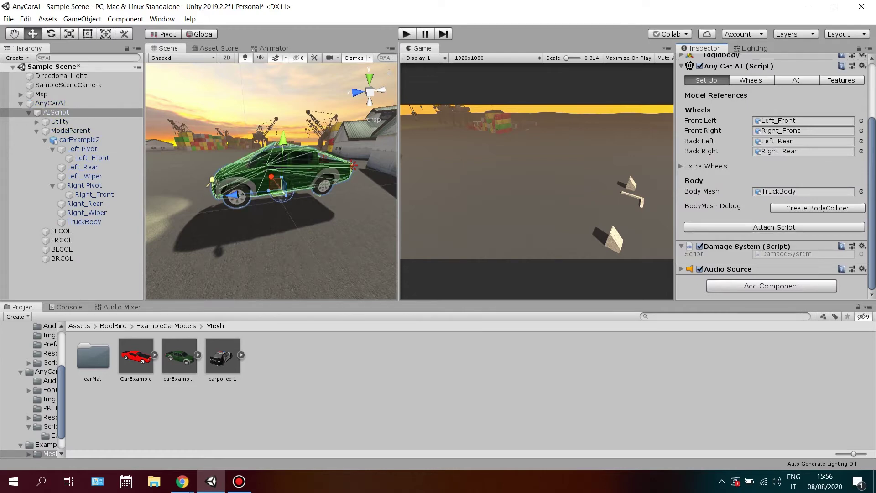
mouse_move(273, 196)
alt+mouse_down()
mouse_move(283, 205)
mouse_move(319, 201)
mouse_move(269, 185)
alt+mouse_up()
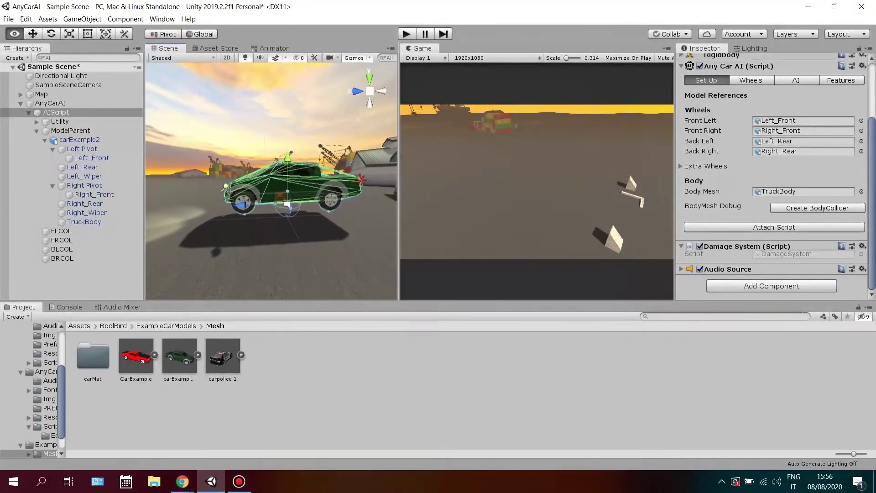
right_drag(270, 184, 270, 185)
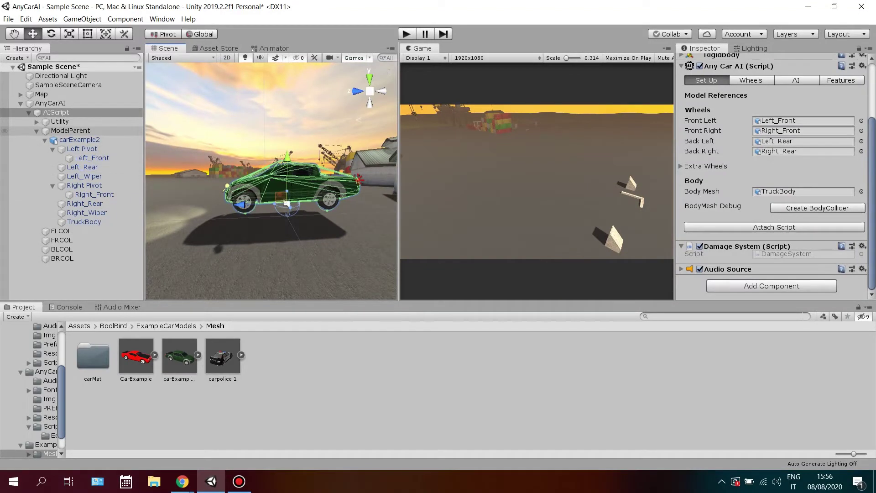
click(36, 131)
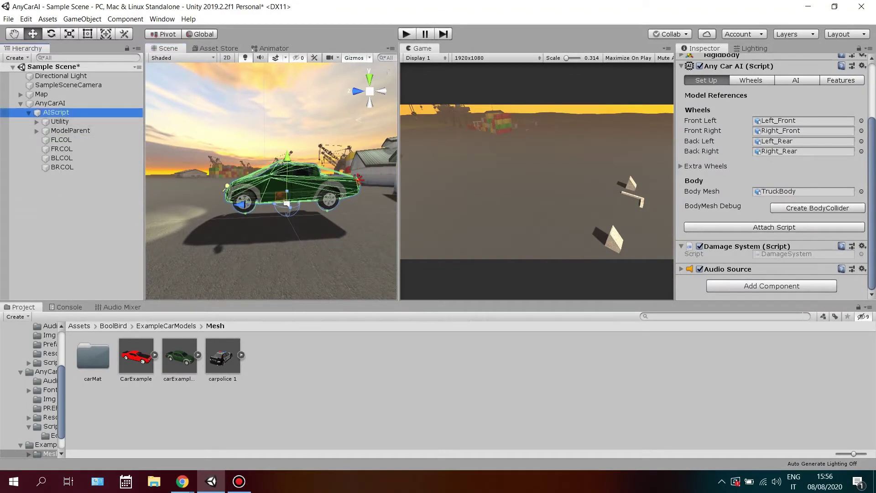
key(Left)
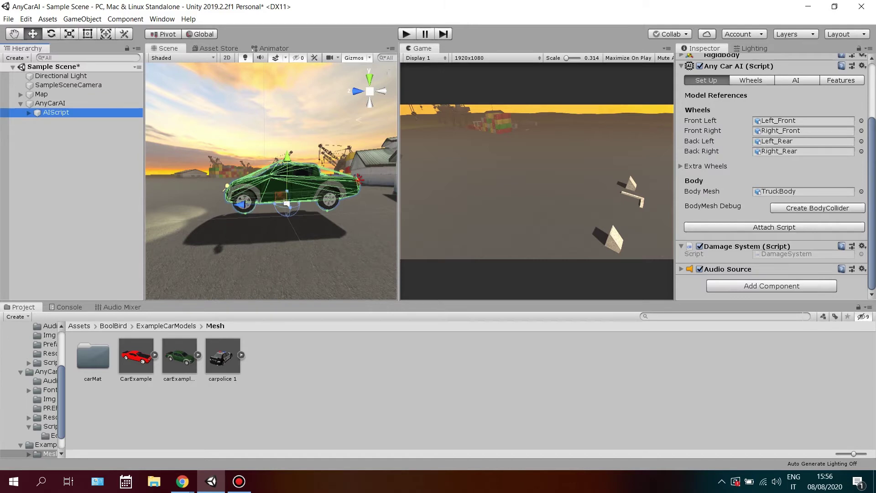
- Add the Path prefab from the AnyCarAI Prefabs folder to the scene as a separate top-level object
click(113, 325)
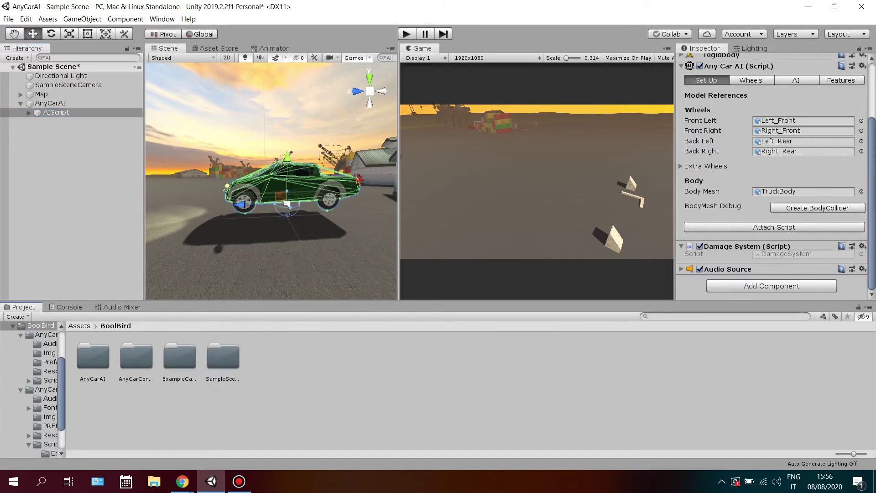
double_click(93, 357)
double_click(179, 356)
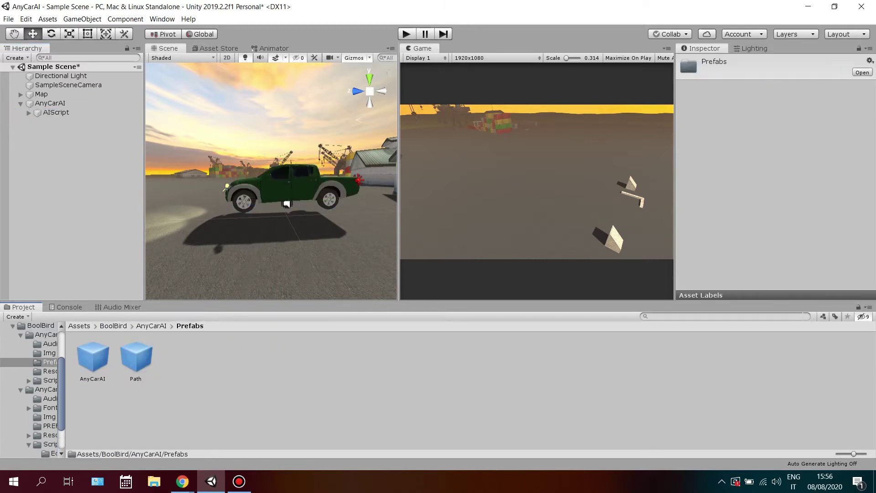
drag(135, 358, 69, 137)
right_drag(314, 136, 242, 237)
key(s)
right_drag(251, 73, 249, 68)
alt+drag(246, 63, 213, 123)
right_drag(213, 124, 213, 124)
key(s)
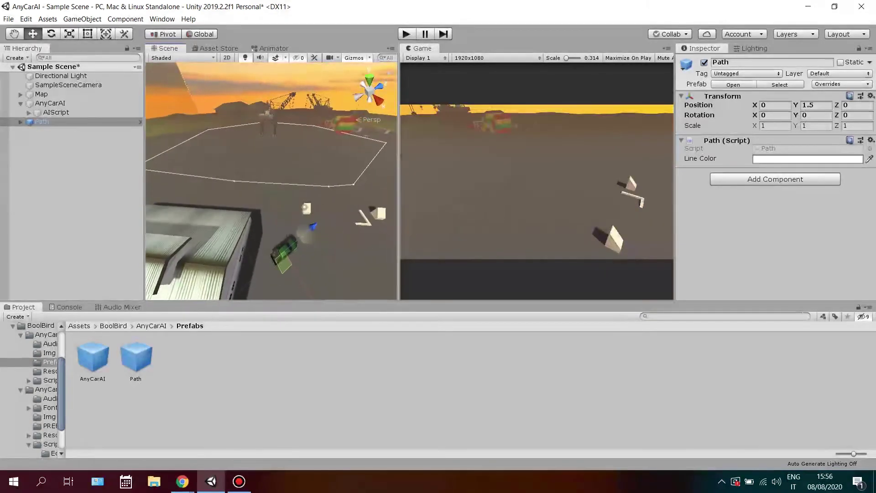
- Move the path's first Node to about X -23.4 and Z 14.2, and Node (1) to about Z 38.9
click(73, 168)
click(42, 122)
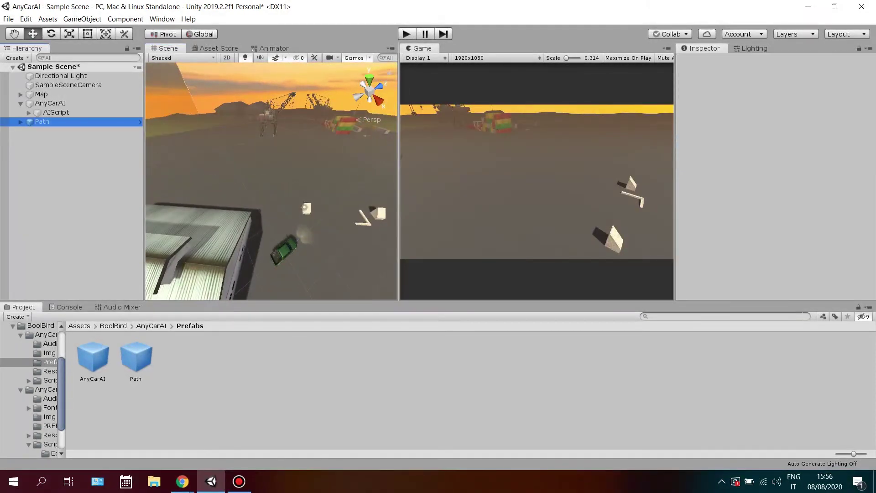
click(20, 122)
click(51, 130)
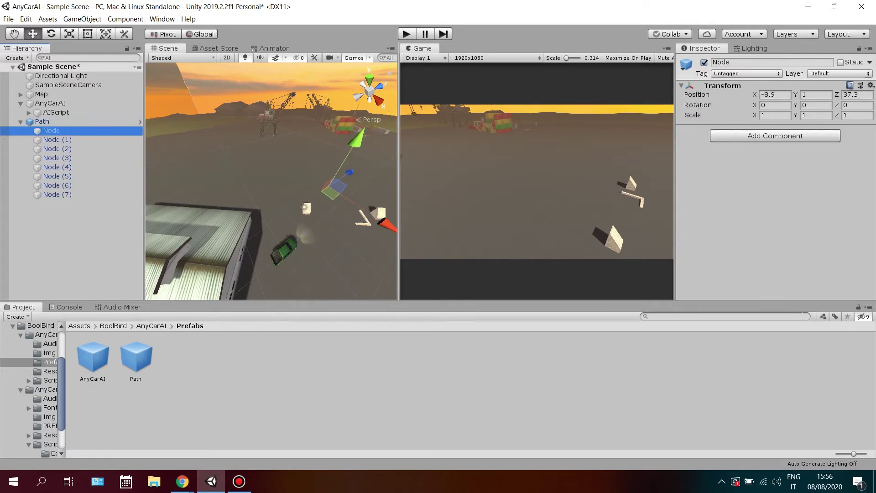
drag(350, 173, 343, 177)
drag(380, 231, 348, 211)
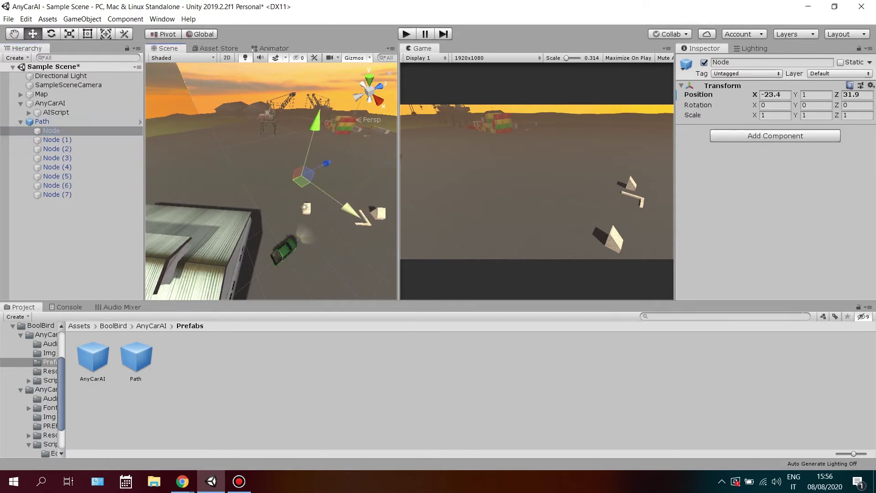
drag(325, 164, 281, 189)
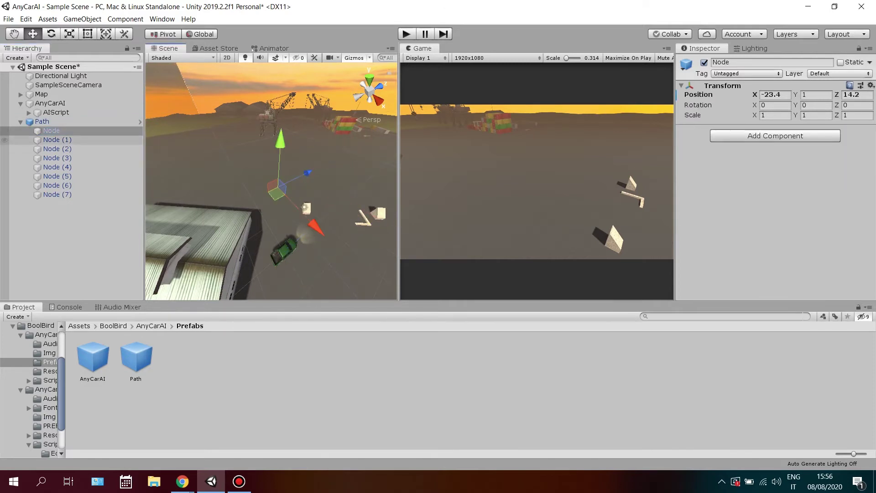
click(42, 122)
click(54, 140)
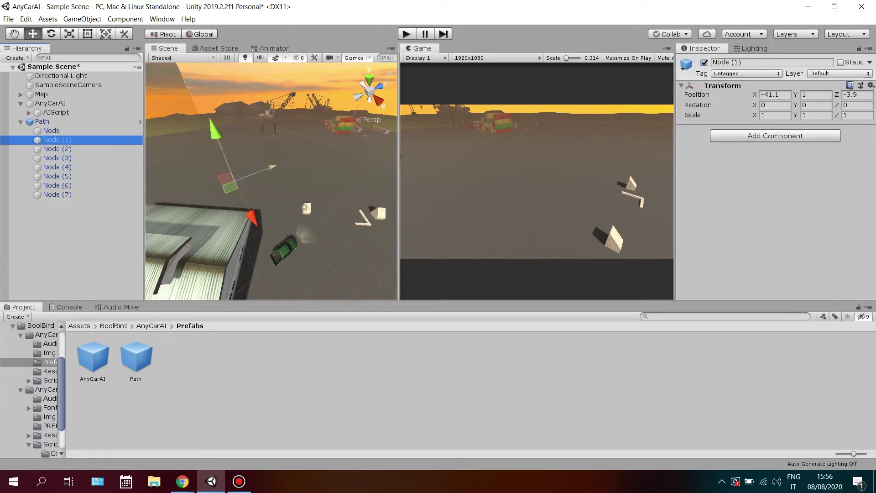
drag(272, 168, 318, 149)
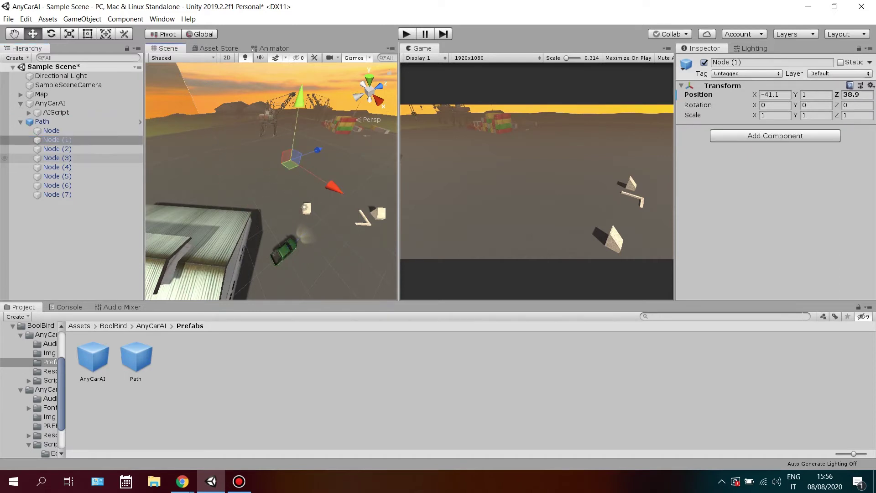
- Nudge the path's Node (5) slightly and move Node (7) to about X -18
click(58, 176)
drag(336, 121, 320, 124)
click(57, 186)
click(58, 194)
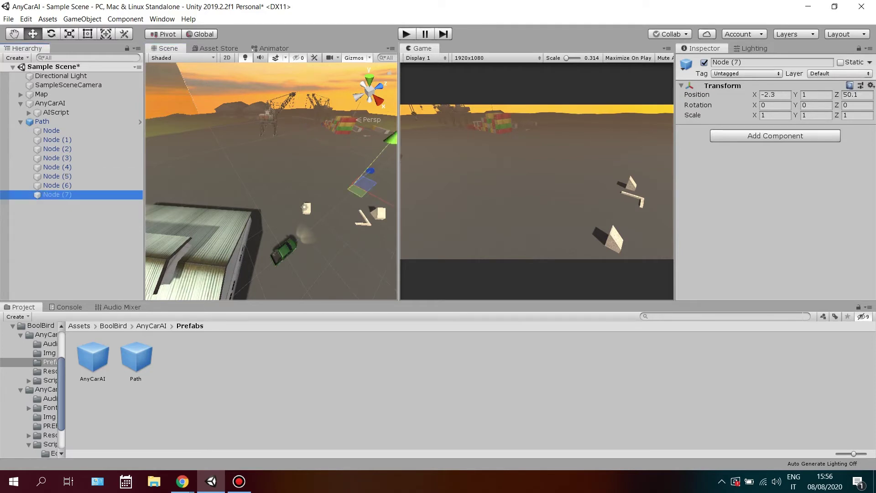
drag(392, 205, 365, 190)
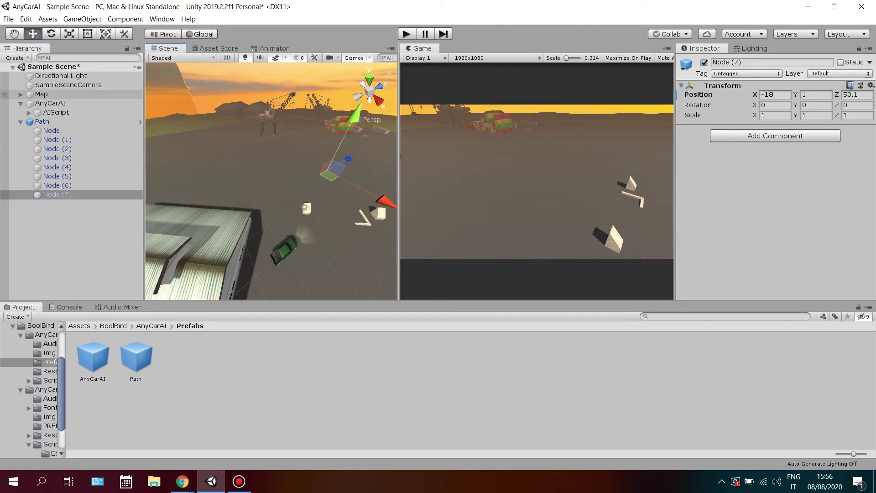
click(41, 122)
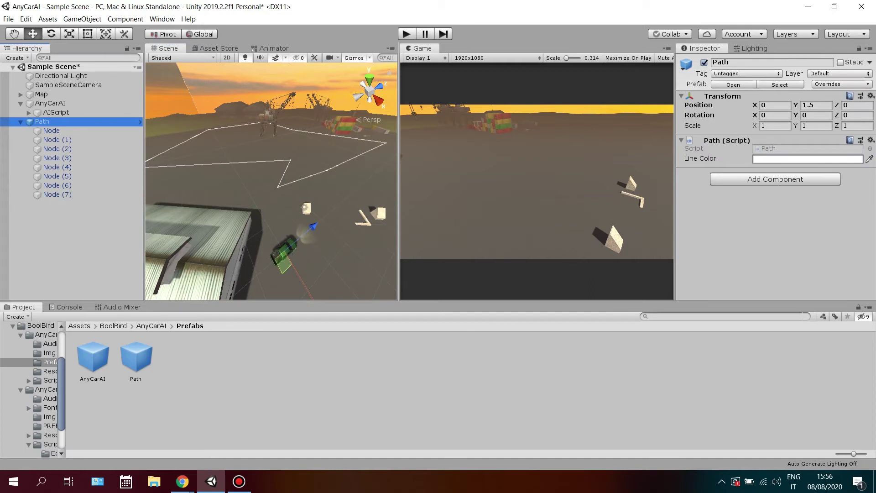
- Move the path's Node (1) back along the Z axis to about Z -18.8
click(57, 149)
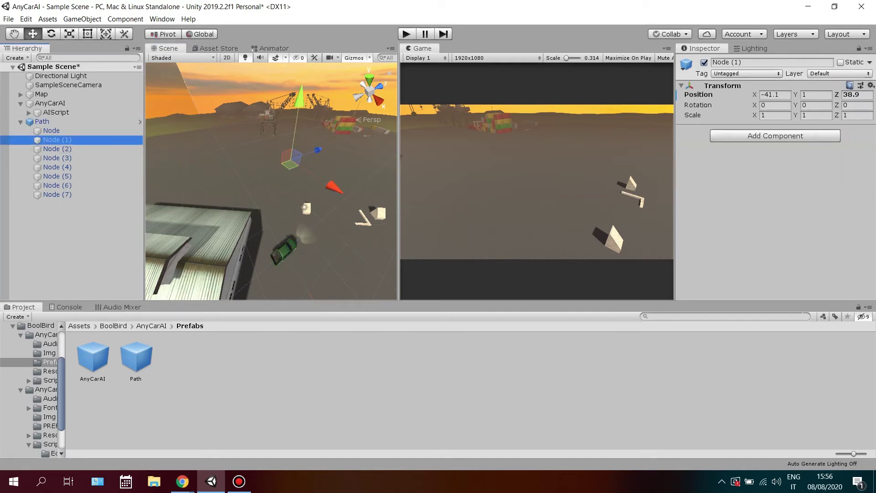
drag(318, 149, 247, 177)
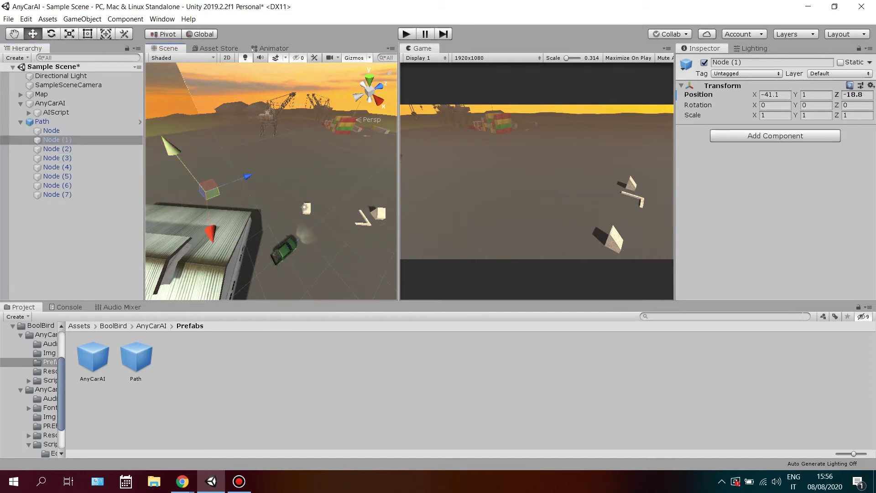
click(42, 122)
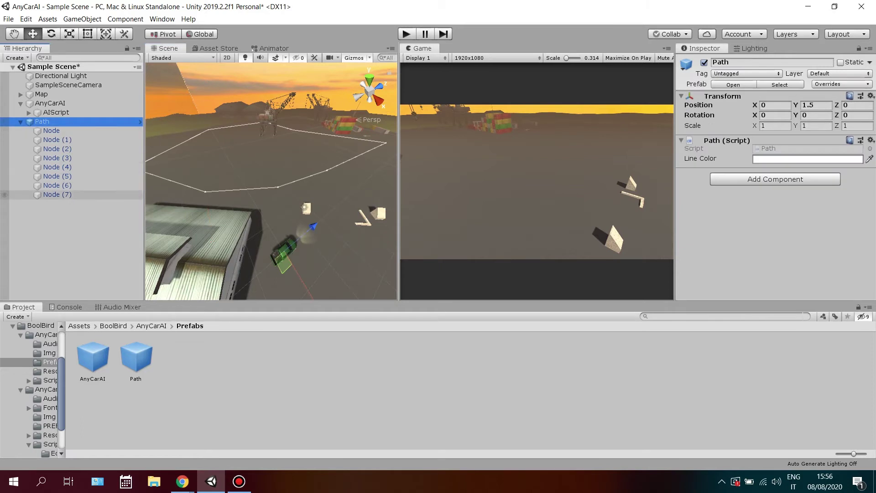
- Duplicate Node (7) and move the copy along the negative X axis, into the inside of the path loop
click(57, 194)
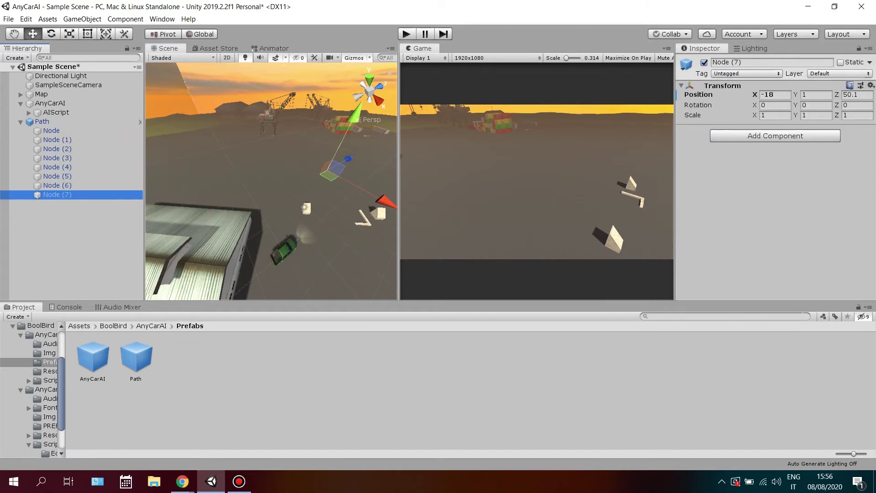
key(ctrl+d)
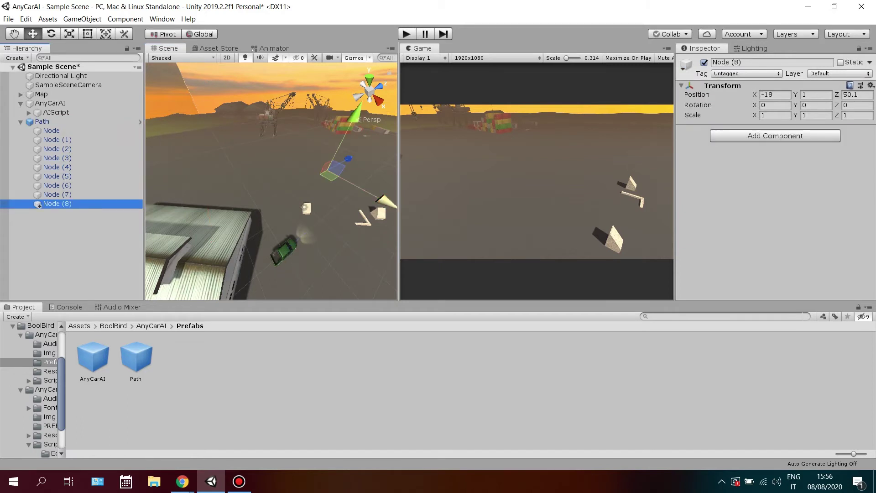
drag(385, 201, 344, 183)
click(42, 122)
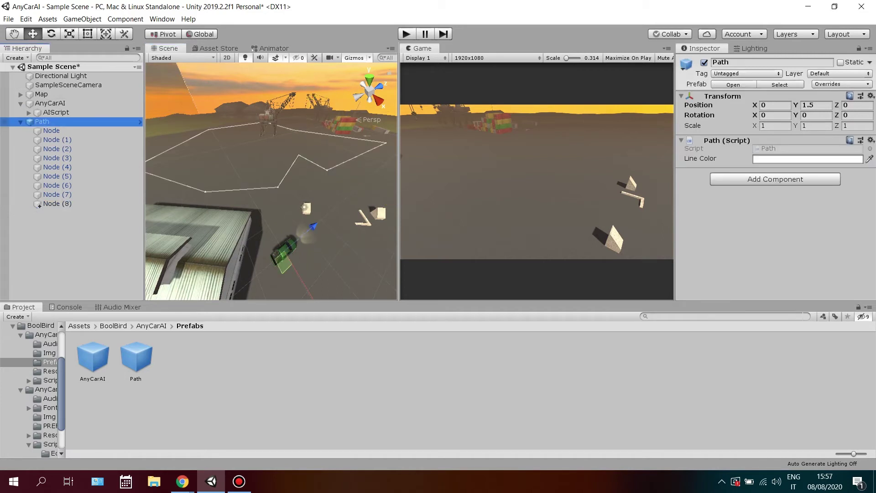
- Assign the Path object as the AI Target in the AI settings of AIScript's Any Car AI component
click(56, 113)
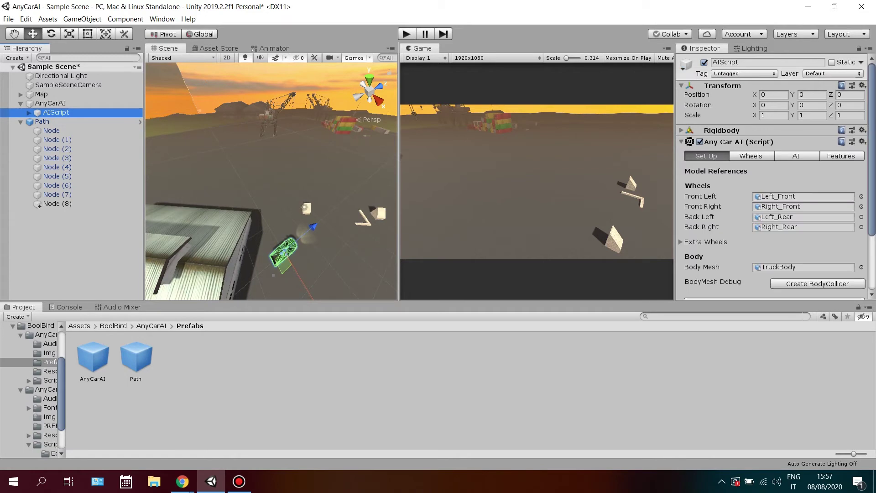
click(797, 156)
click(796, 156)
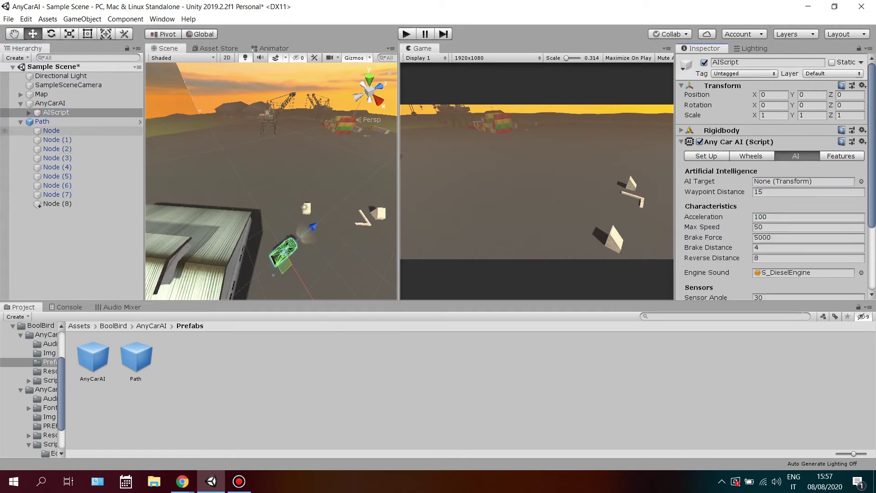
click(21, 122)
drag(42, 122, 803, 181)
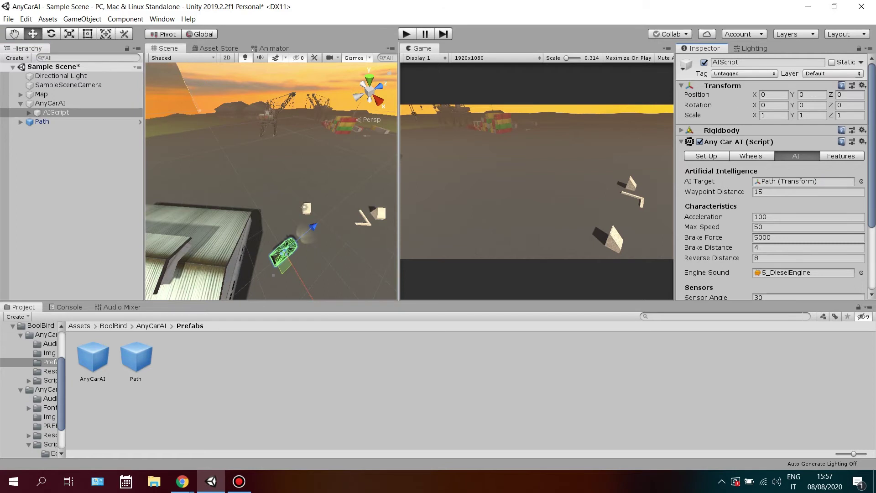
- Set the AI's Acceleration to 150 and Max Speed to 100, and display the script's Features settings
scroll(776, 183, down, 4)
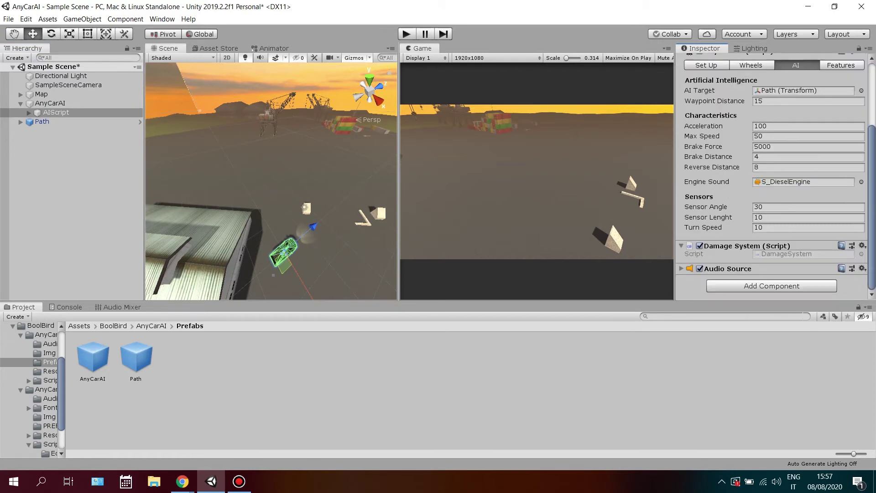
click(750, 65)
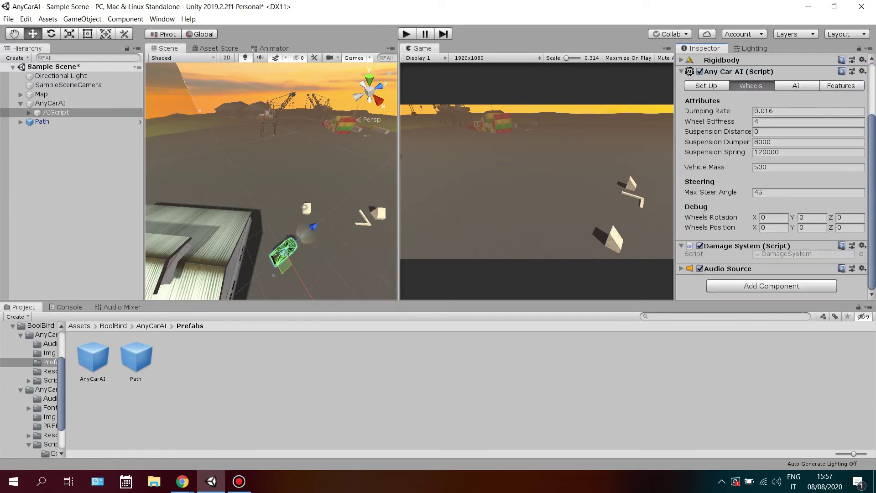
click(796, 86)
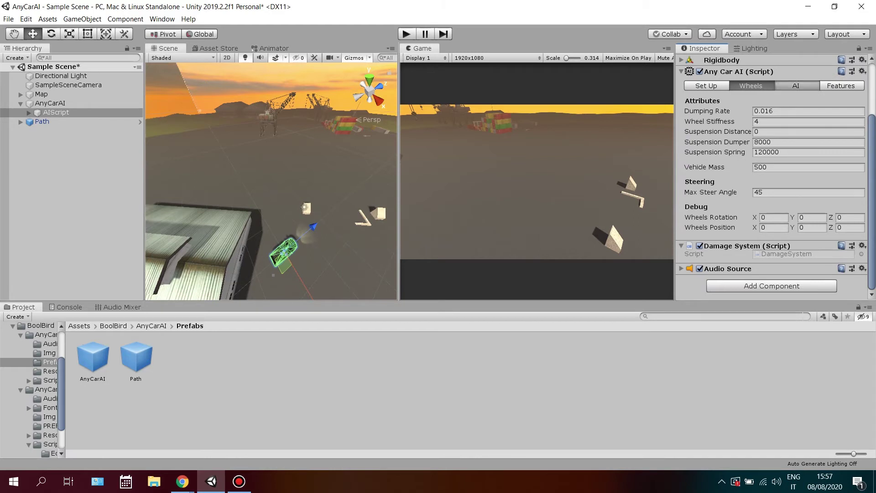
click(794, 146)
text(150)
key(Tab)
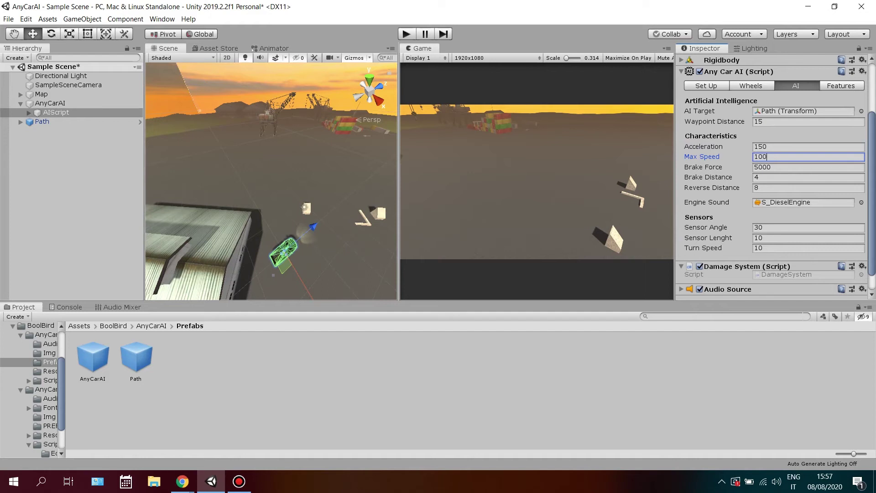
click(842, 86)
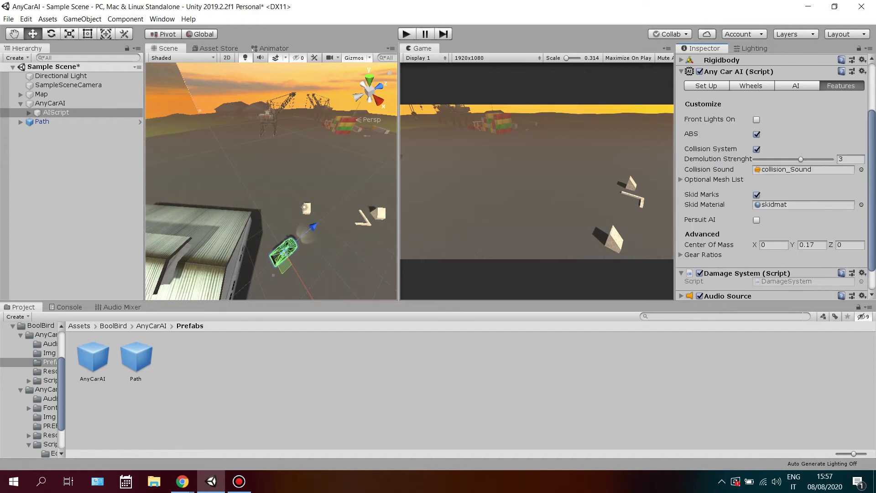